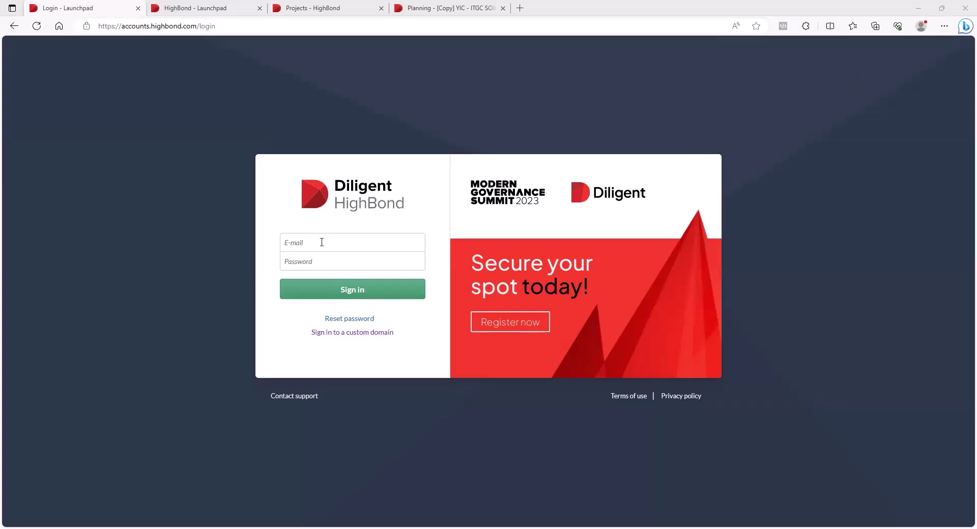
- Go to the HighBond Launchpad and open the Projects list for Your IT Career
click(219, 10)
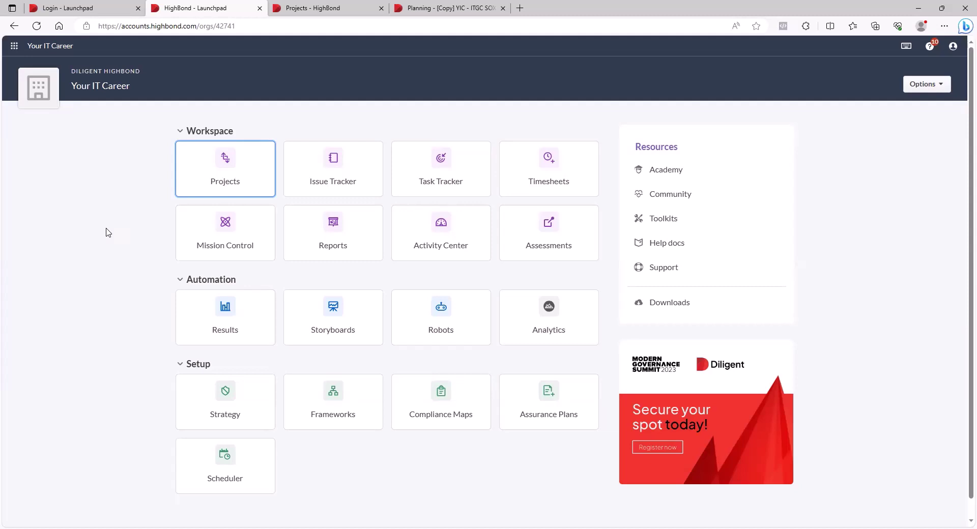
click(217, 173)
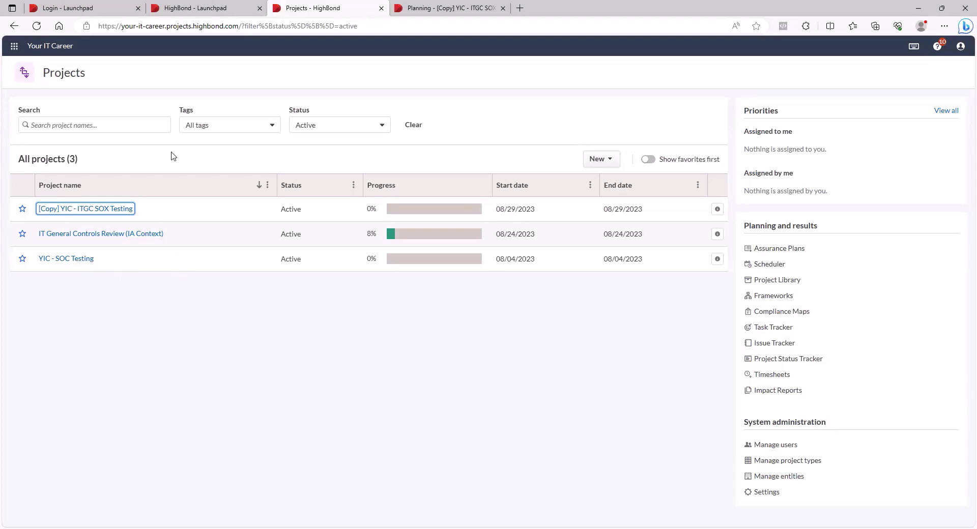
- Show Project Planning for the [Copy] YIC - ITGC SOX Testing project
click(423, 7)
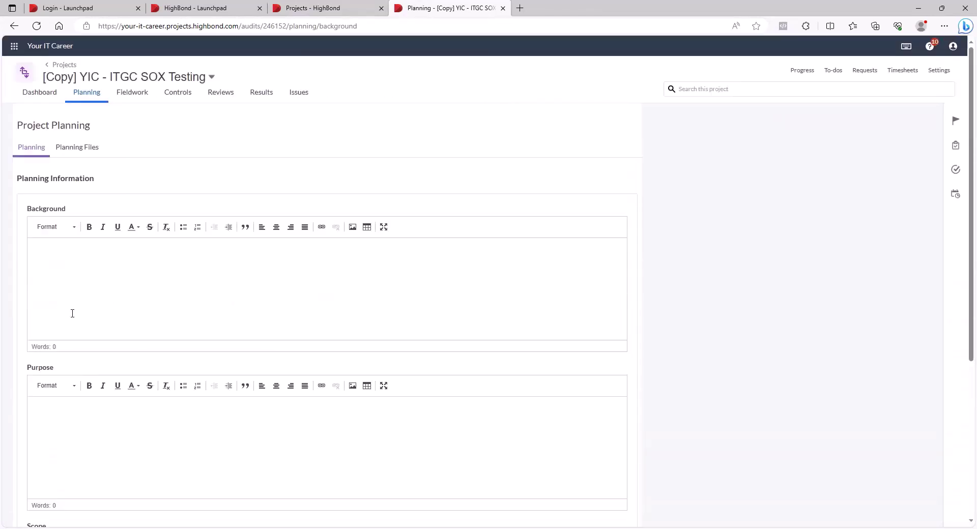
- Open the Overview of the Logical Access (LA) process from the project's Fieldwork list
click(133, 97)
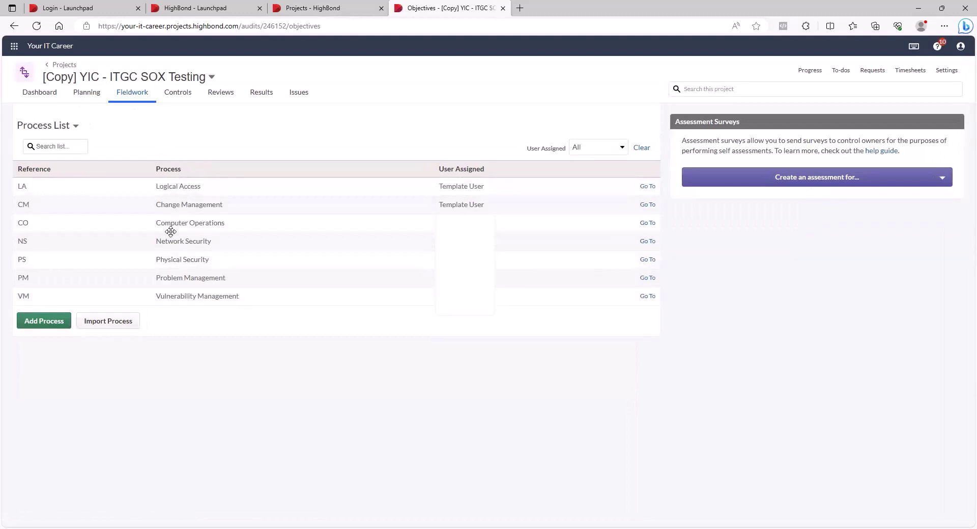
click(648, 186)
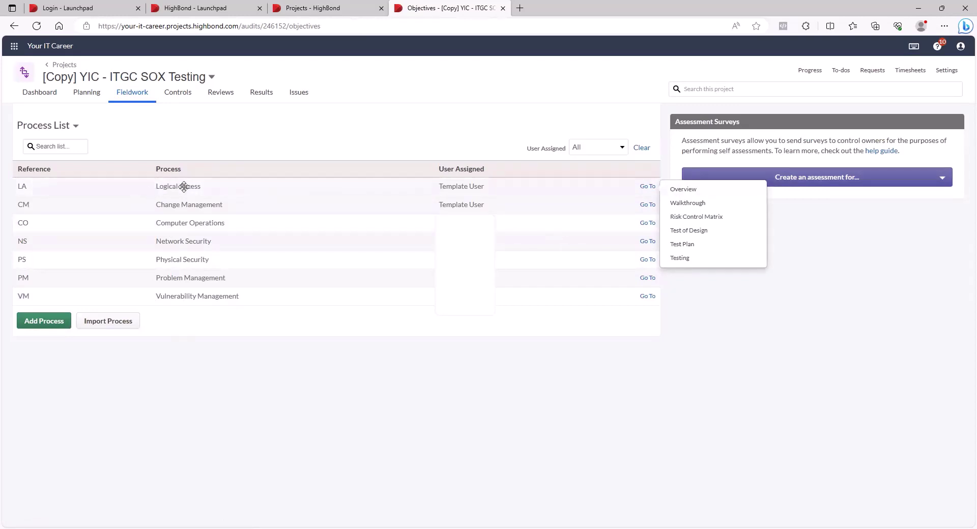
click(682, 190)
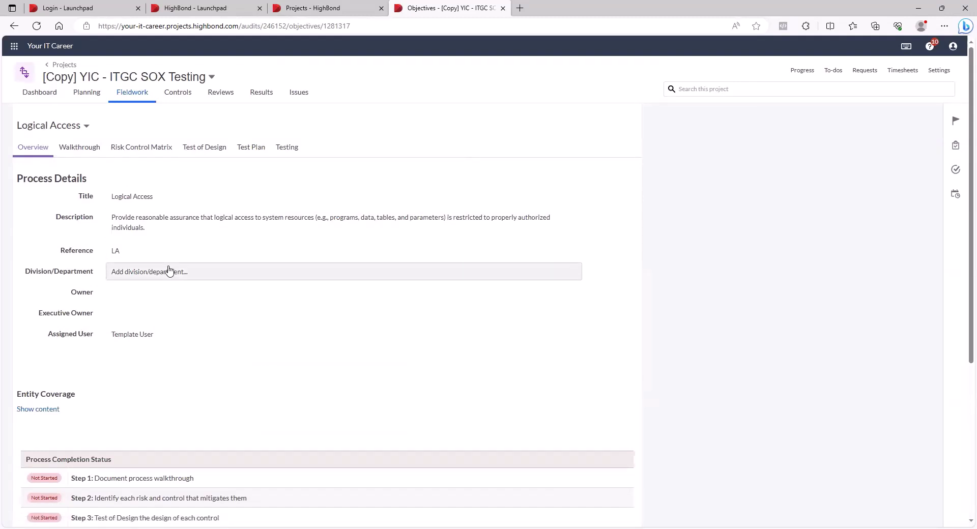
- Show the Logical Access Risk Control Matrix with risks LA-01, LA-02 and LA-03, via the Walkthrough
scroll(185, 441, down, 5)
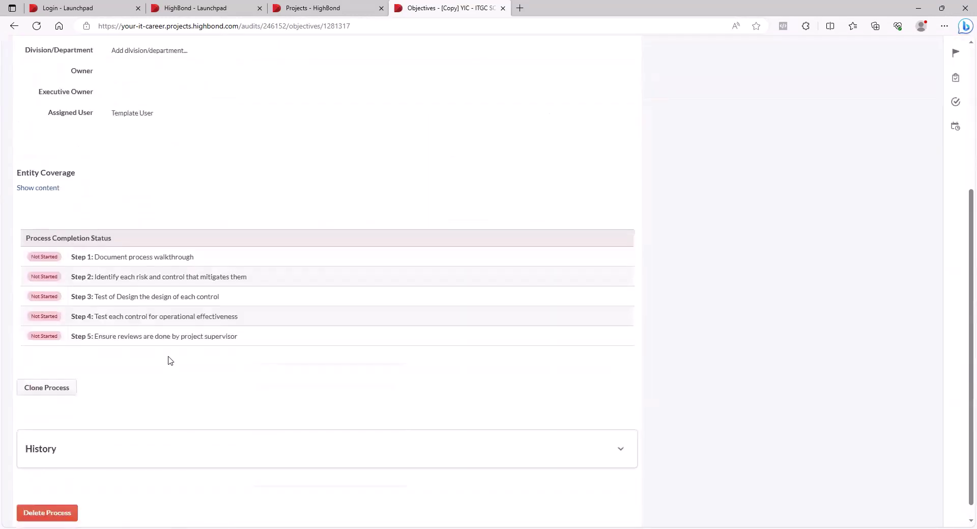
scroll(175, 365, up, 5)
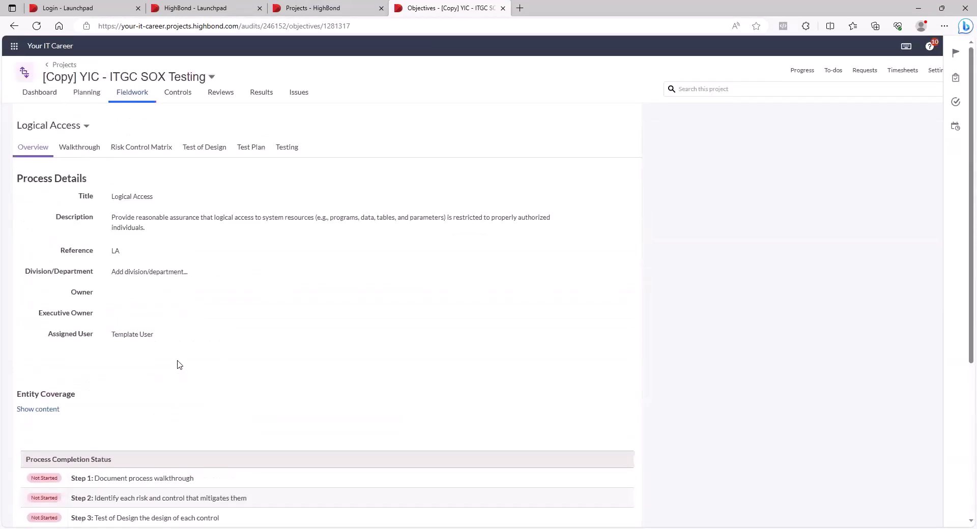
click(89, 153)
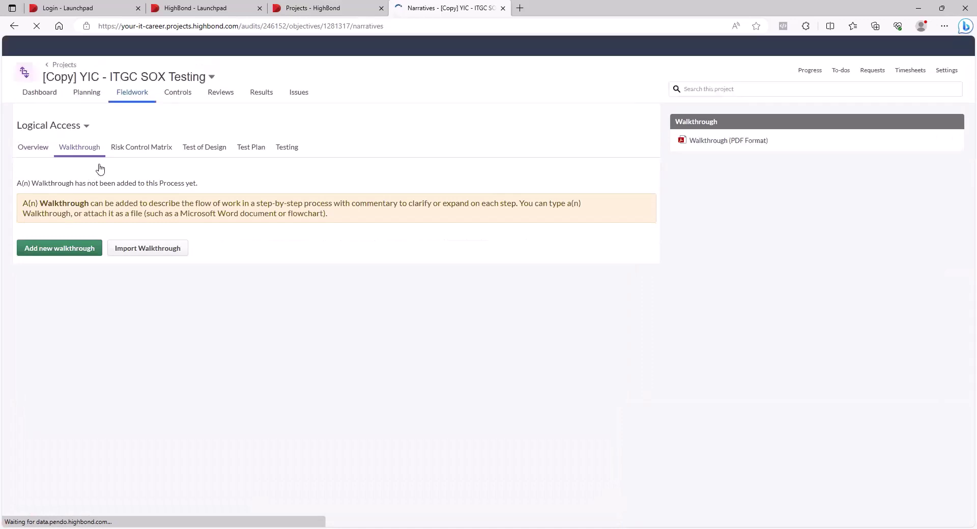
click(140, 147)
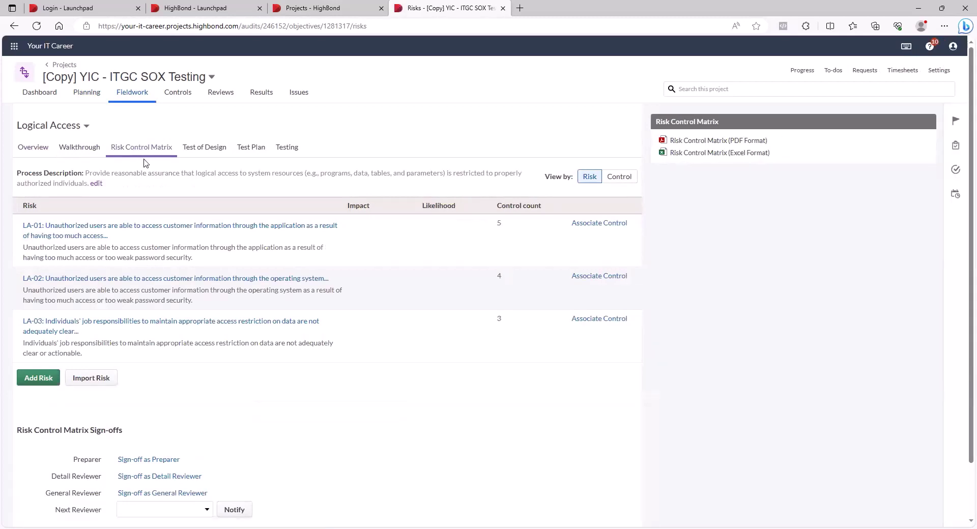
- Open the Test of Design form for control LA-01 from the Logical Access list
click(205, 149)
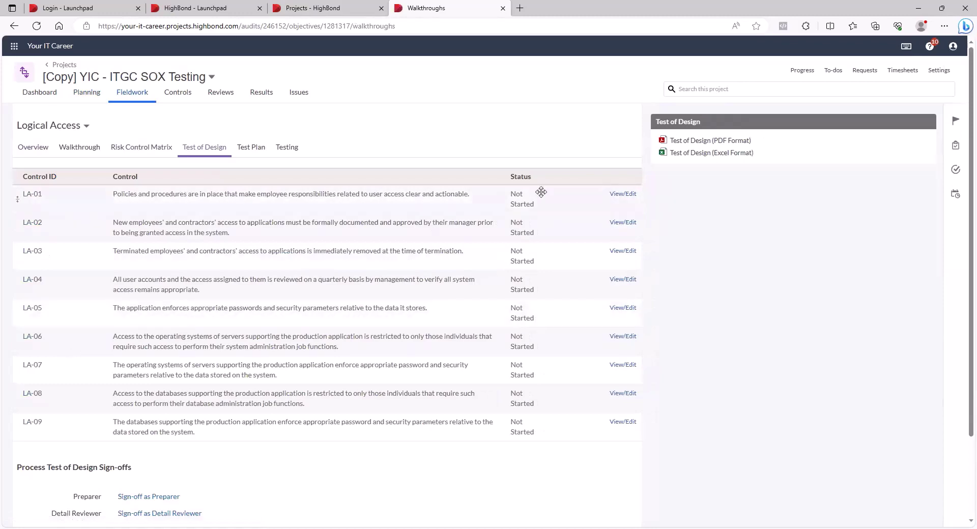
scroll(513, 280, down, 2)
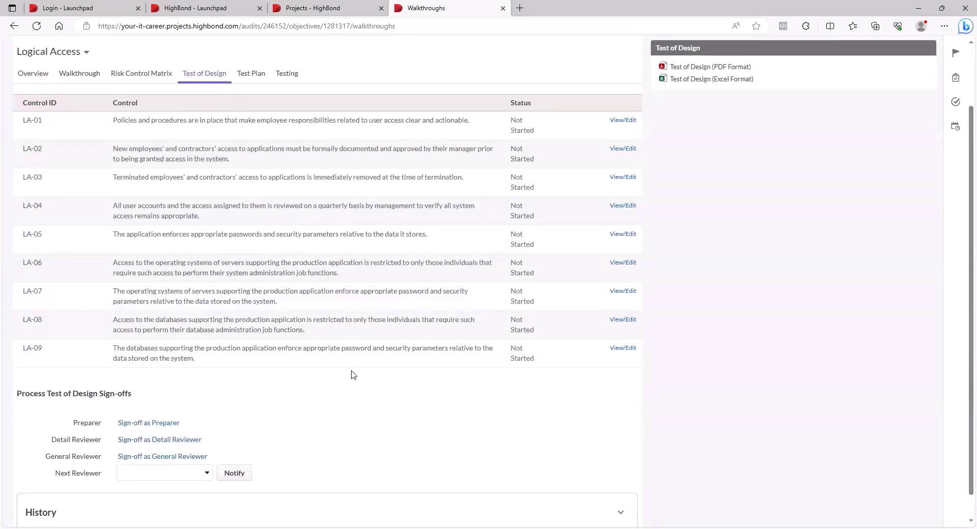
scroll(354, 378, up, 2)
click(251, 147)
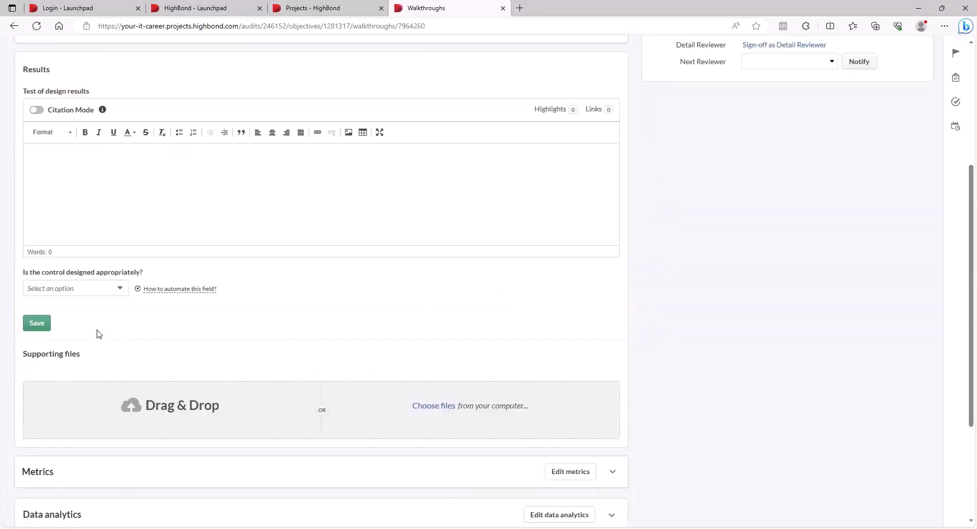
- Review the choices for 'Is the control designed appropriately?' on LA-01's design form
scroll(99, 335, down, 1)
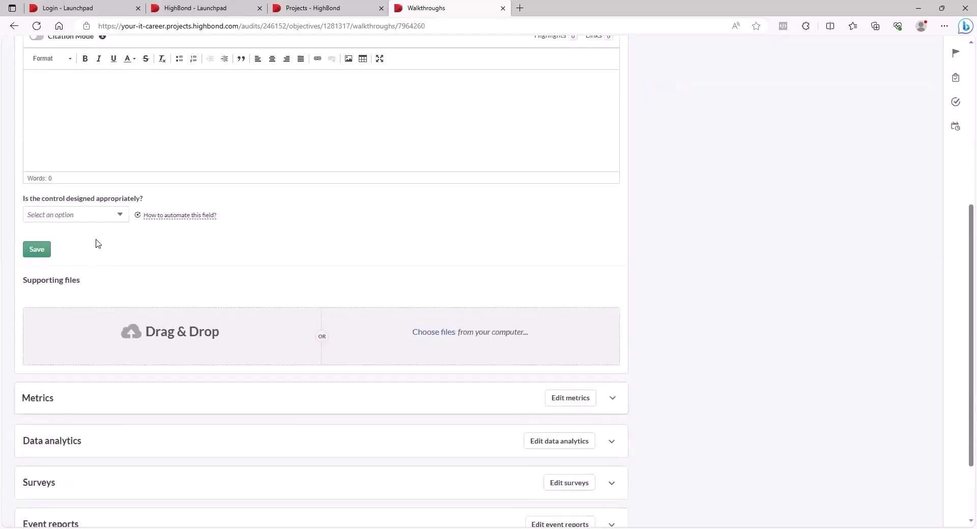
click(98, 216)
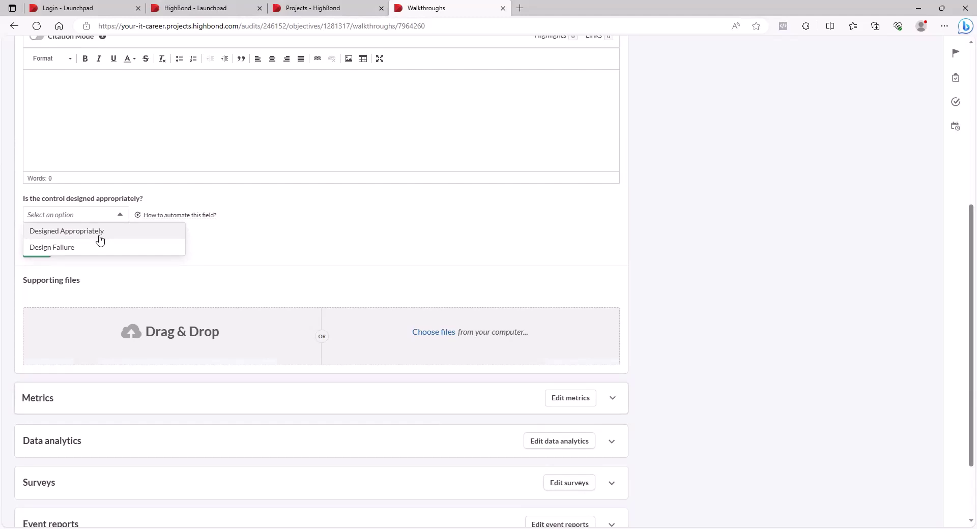
scroll(244, 285, up, 5)
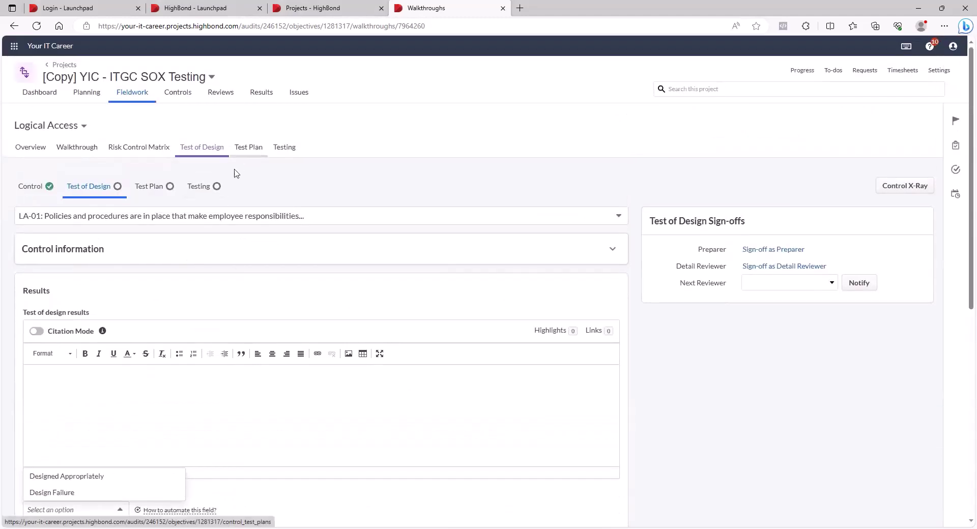
- Check LA-01's test plan (Inspection, sample size 25), then open its Testing page
click(164, 189)
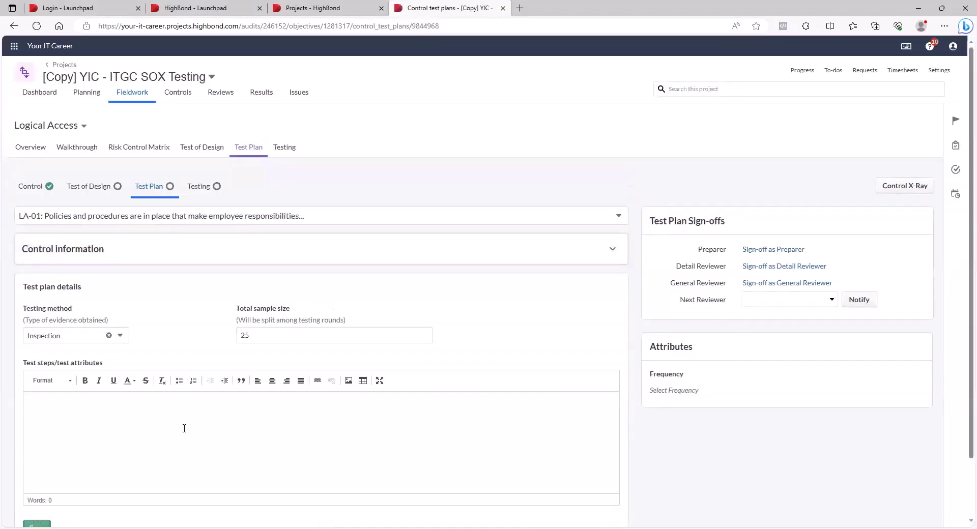
scroll(185, 429, down, 2)
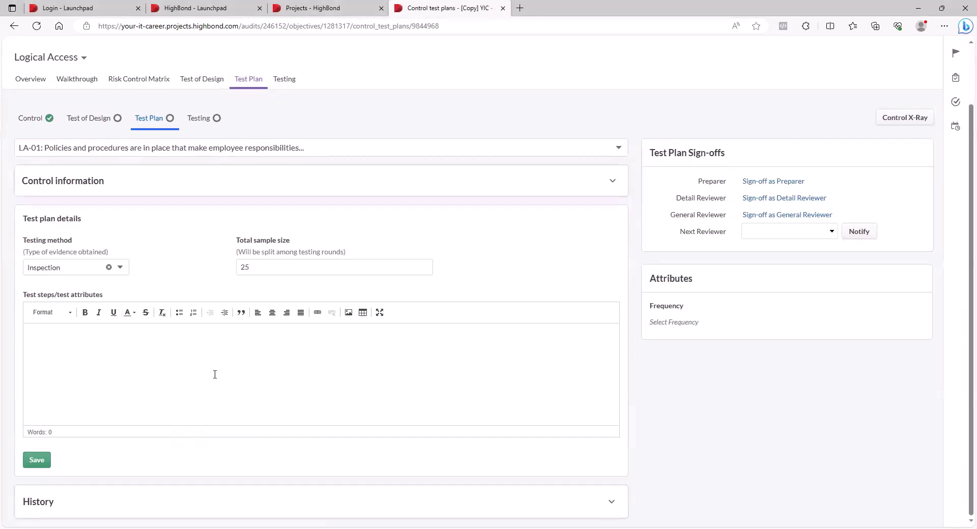
click(217, 122)
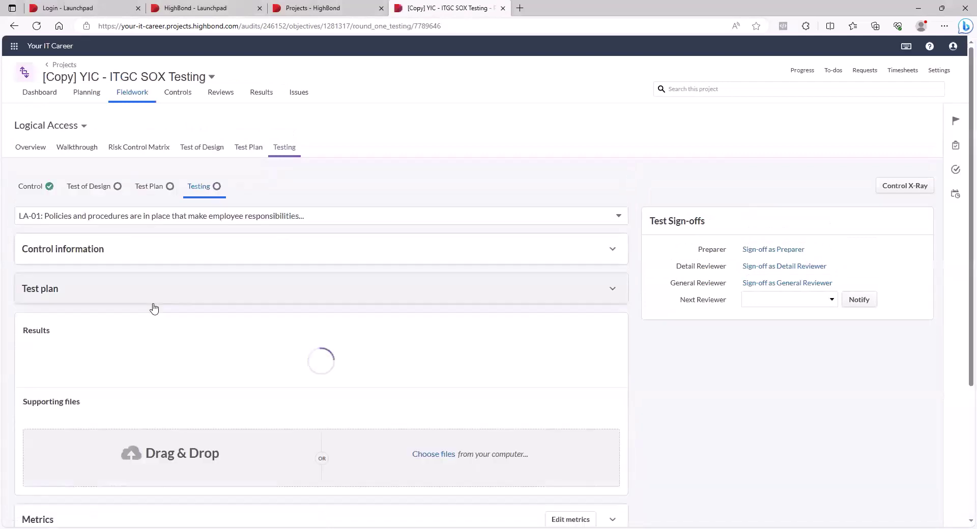
scroll(154, 308, down, 4)
scroll(154, 308, up, 1)
scroll(153, 308, up, 2)
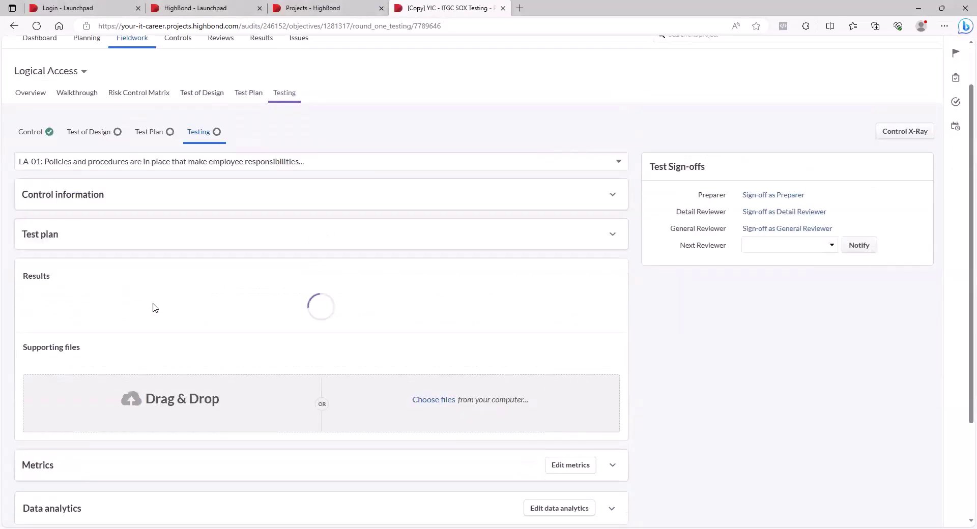
scroll(154, 308, down, 1)
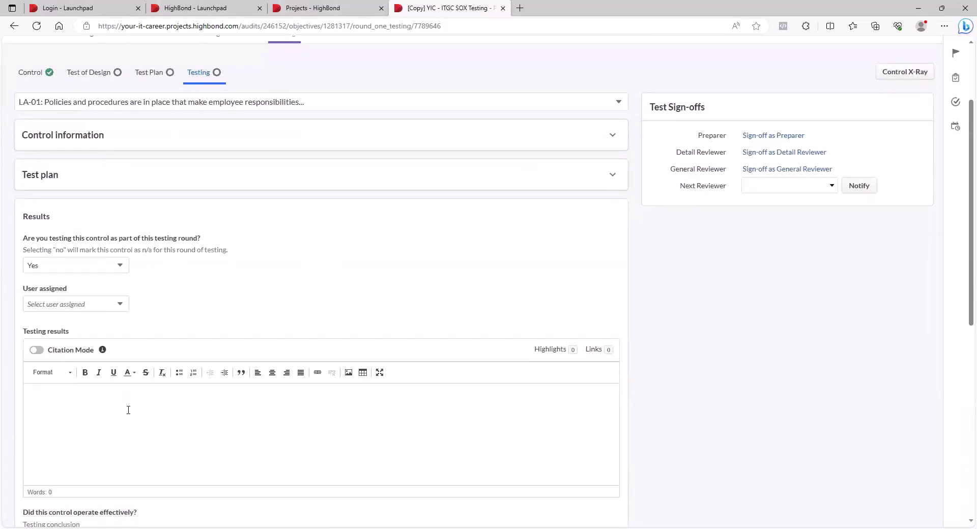
click(98, 427)
scroll(99, 428, down, 6)
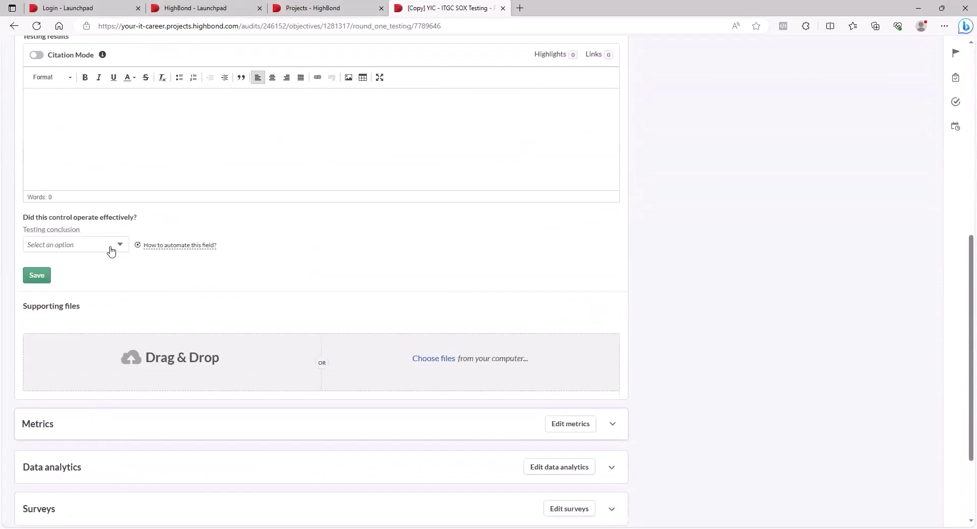
click(120, 245)
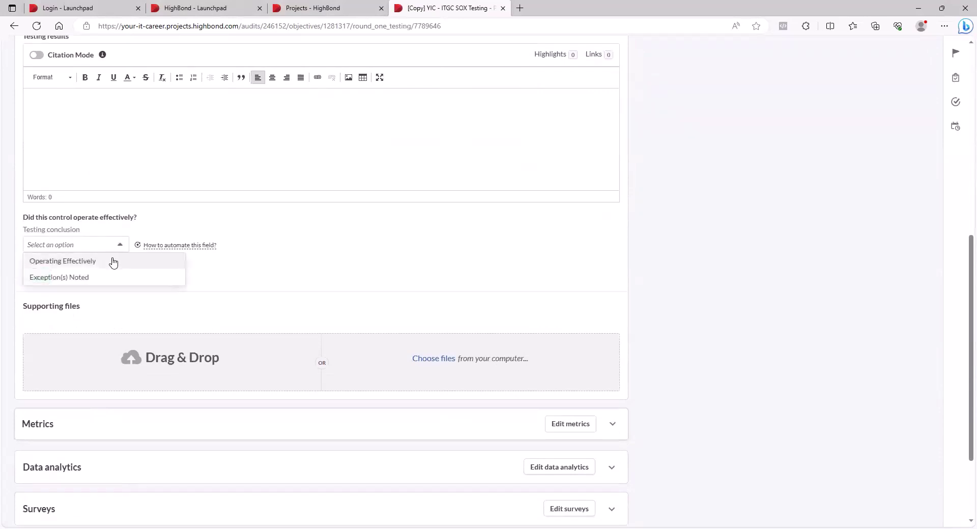
click(306, 238)
scroll(314, 253, down, 2)
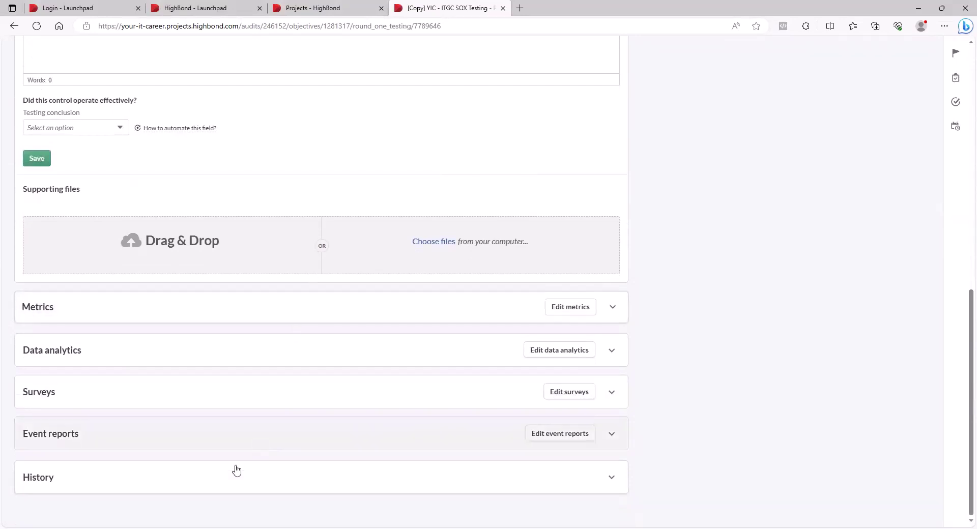
scroll(287, 267, up, 2)
scroll(291, 264, up, 8)
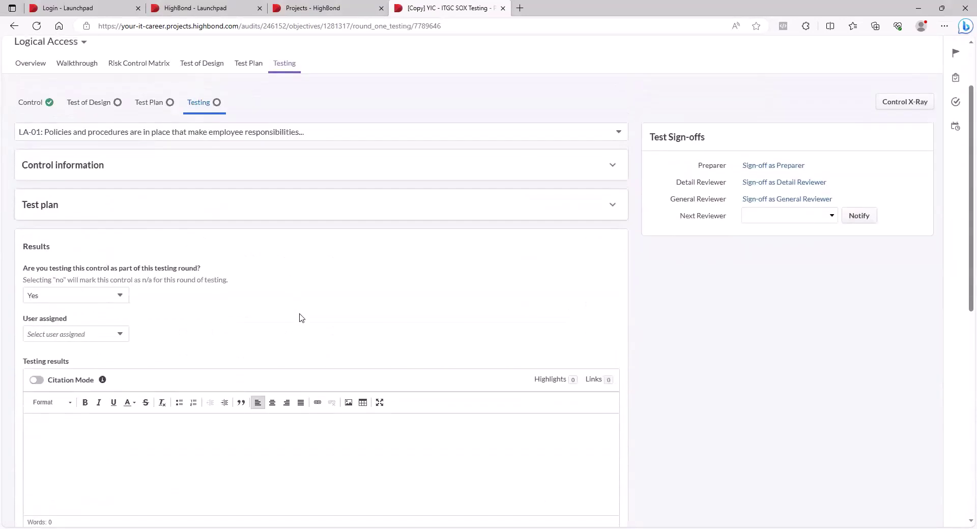